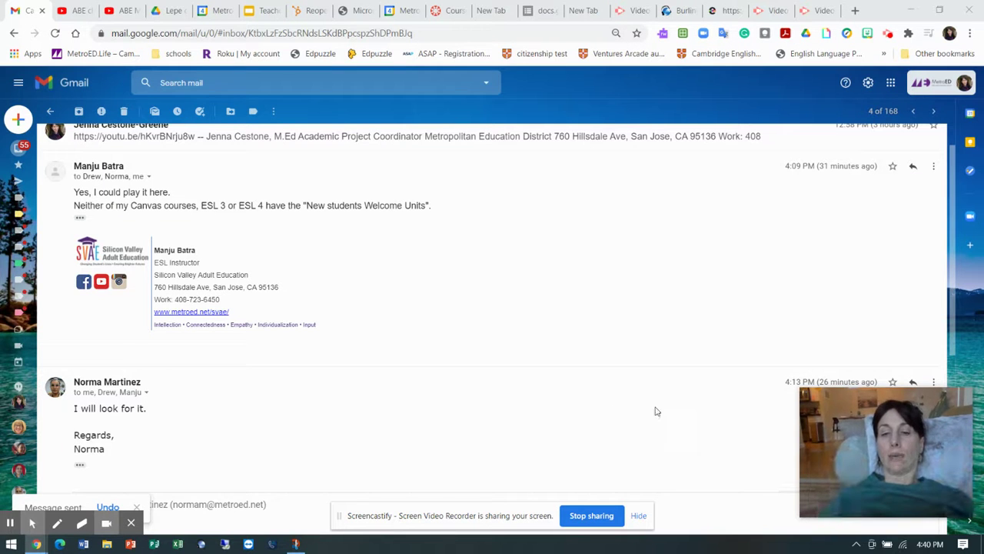
Step: Switch to the Canvas course modules and move the module "Hello Class- Click here first New Students" to the top of the list
left_click(963, 399)
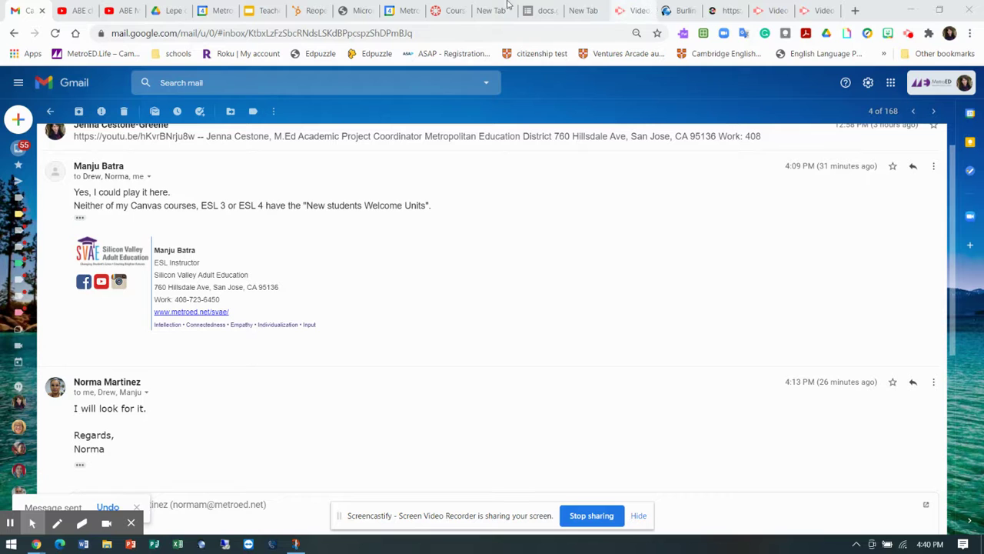
left_click(448, 12)
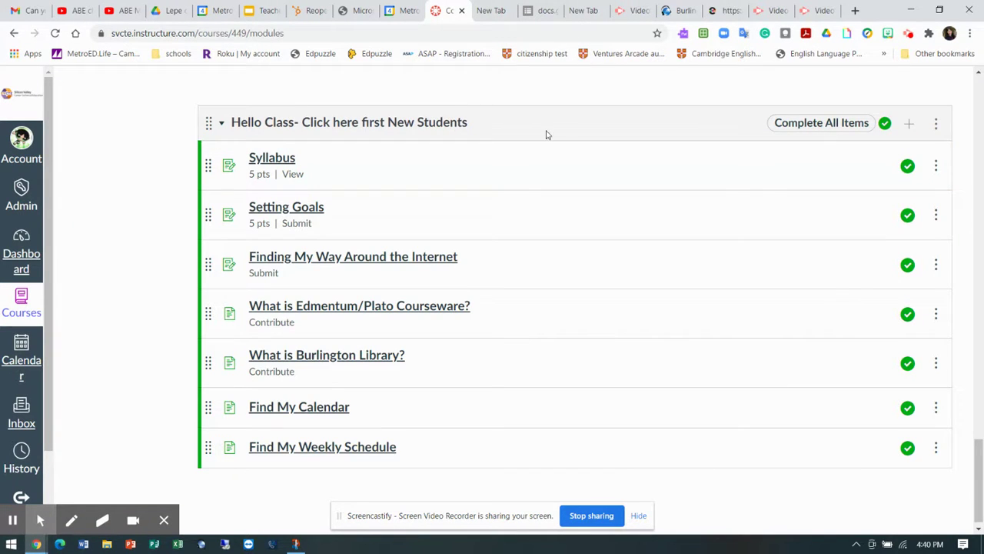
left_click(936, 123)
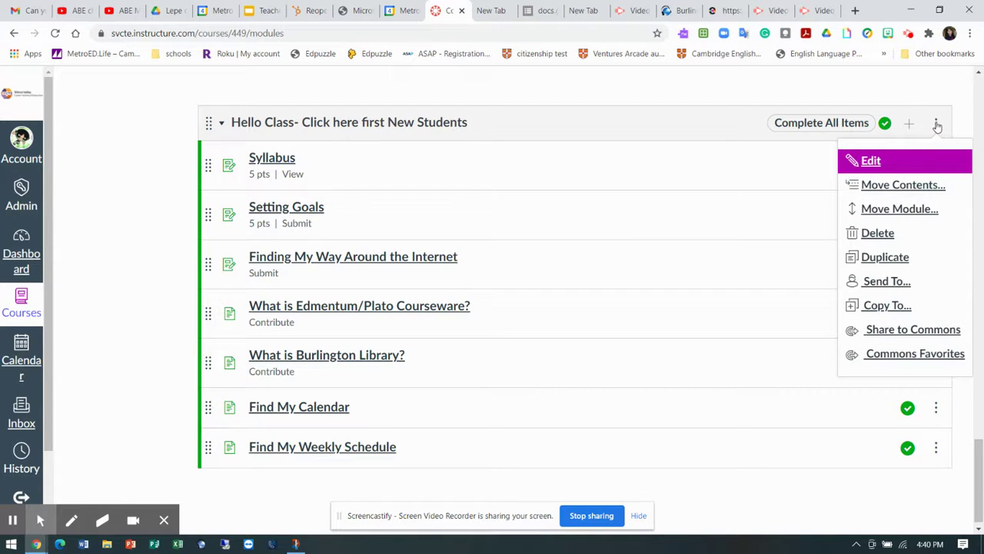
left_click(904, 210)
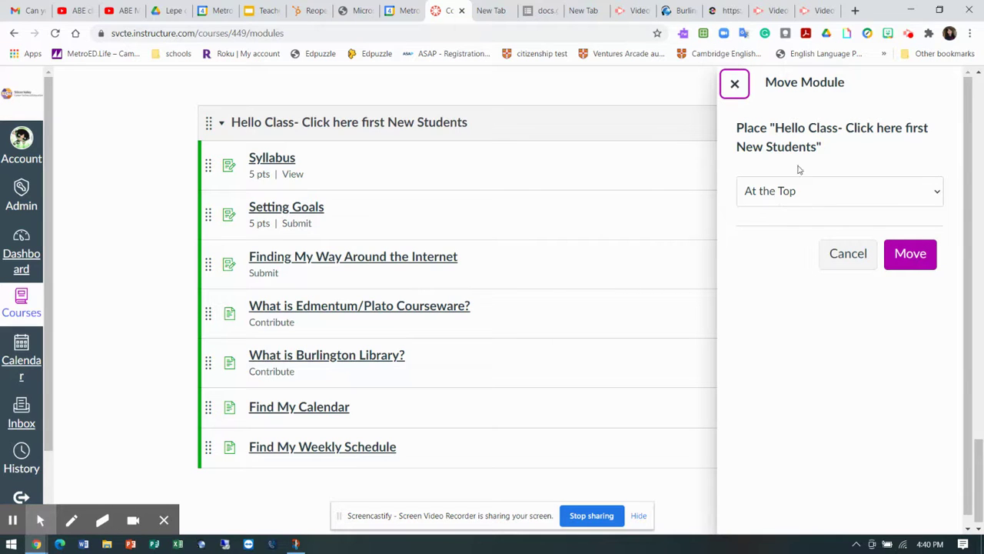
left_click(920, 254)
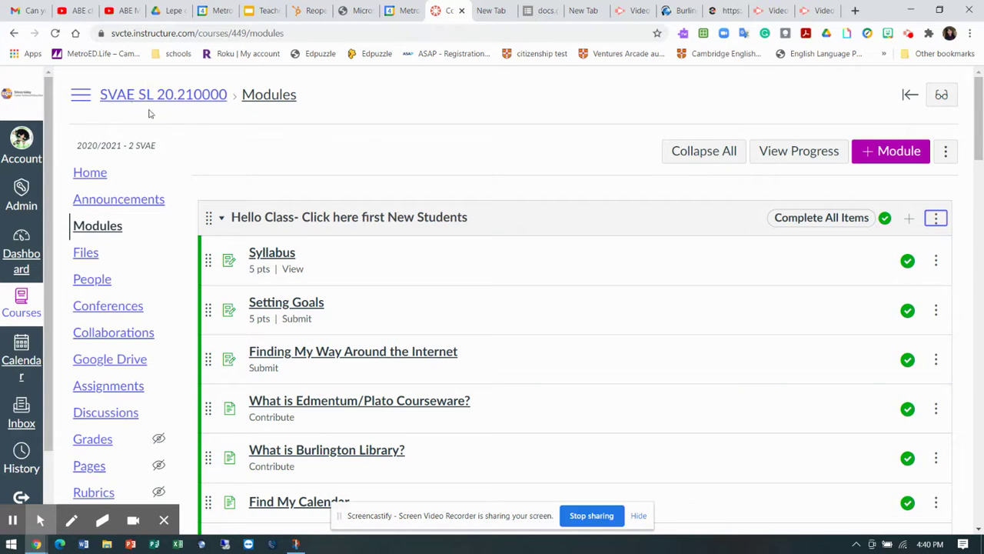
Step: Move the module "Hello Class- Click here first New Students" to the bottom of the SVAE SL 20.210000 course's module list
left_click(937, 219)
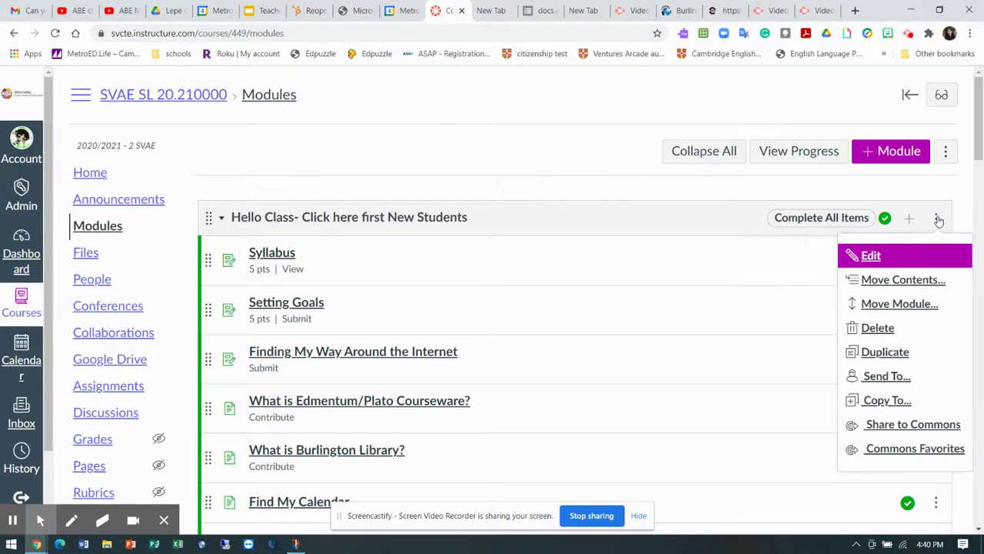
left_click(887, 305)
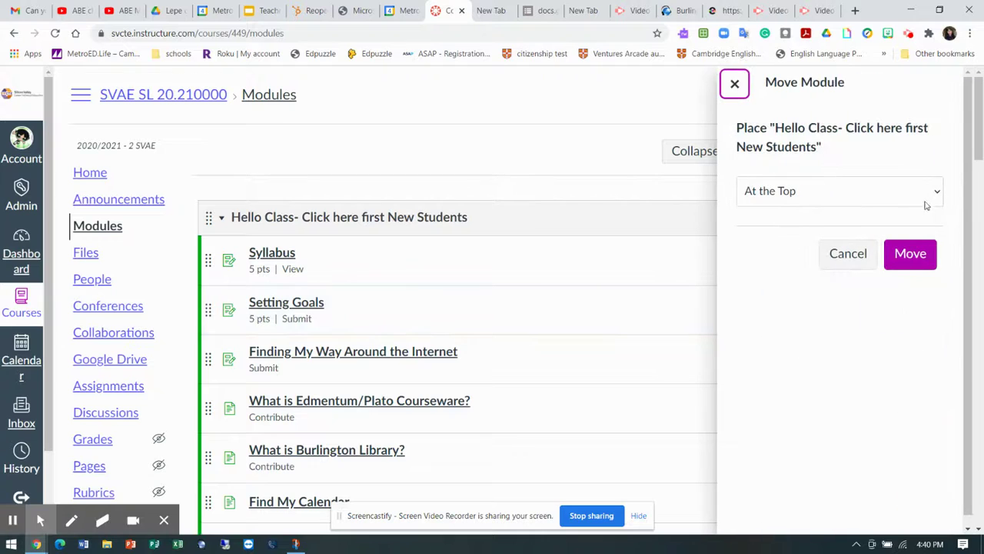
left_click(936, 192)
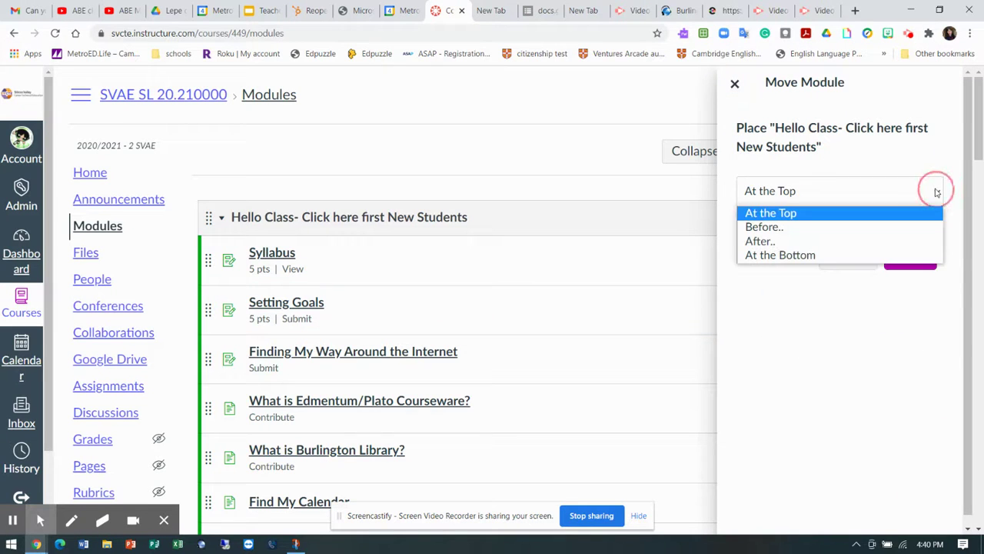
left_click(902, 256)
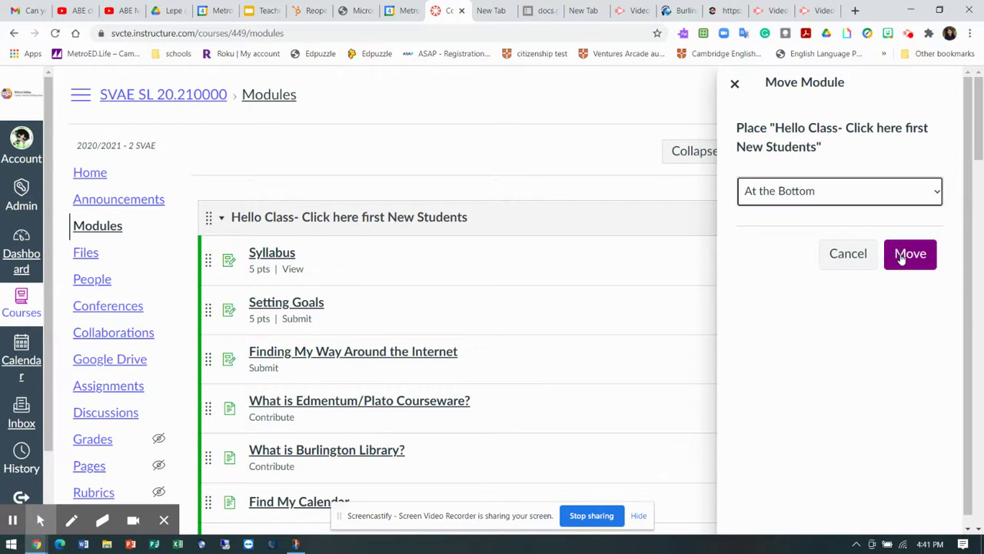
left_click(902, 257)
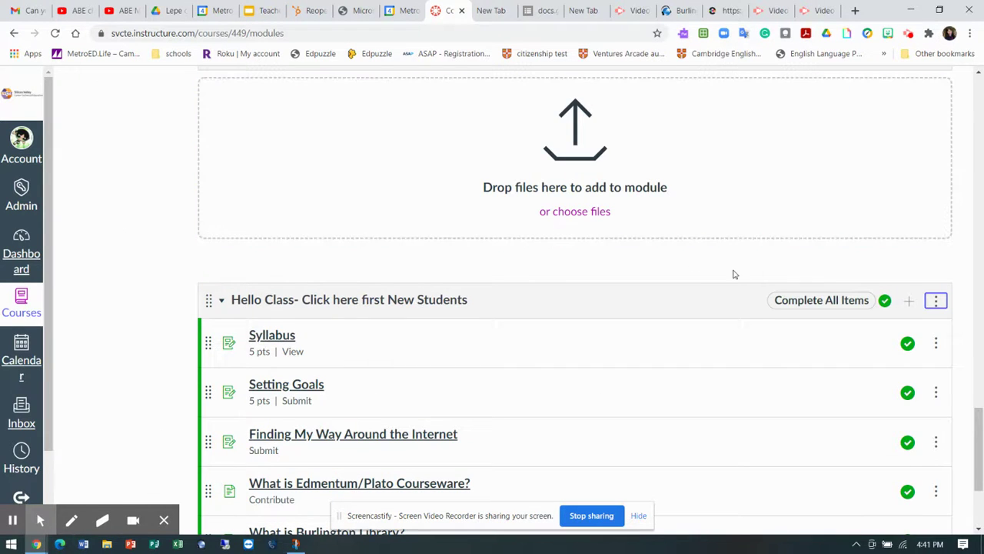
left_click_drag(980, 449, 955, 134)
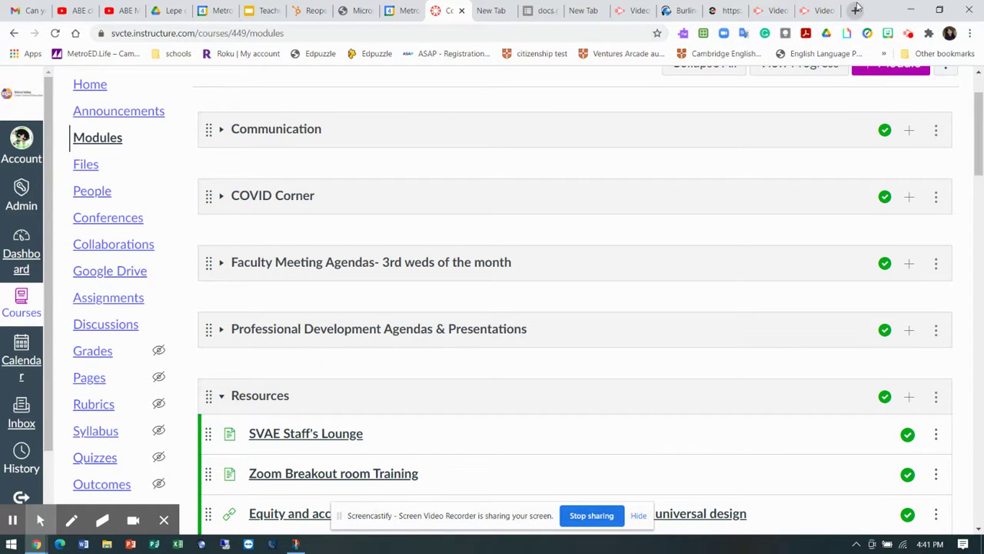
Step: Open the ESL Level 3-PM course from the Silicon Valley Adult Education sub-account and locate the "Hello Class" module in its module list
left_click(14, 34)
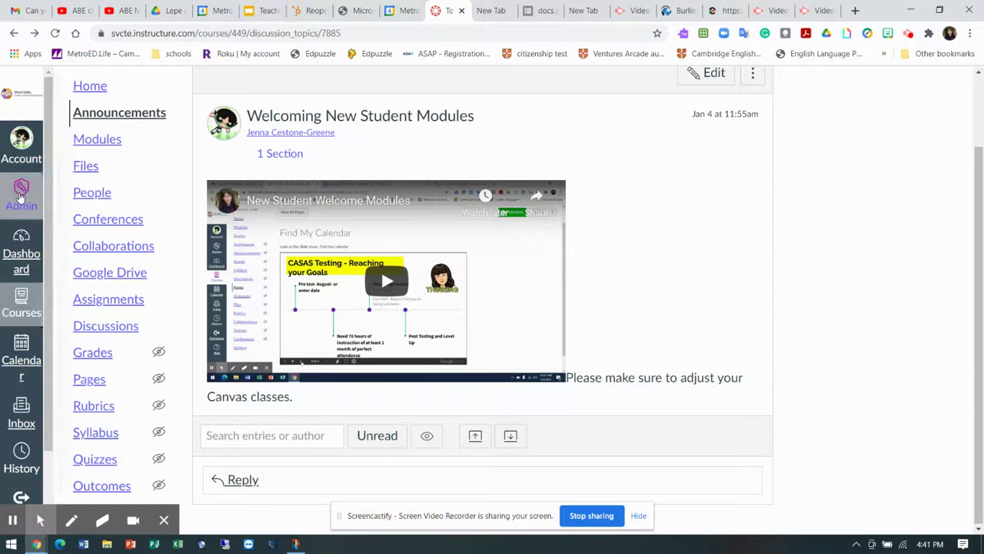
left_click(21, 193)
left_click(126, 143)
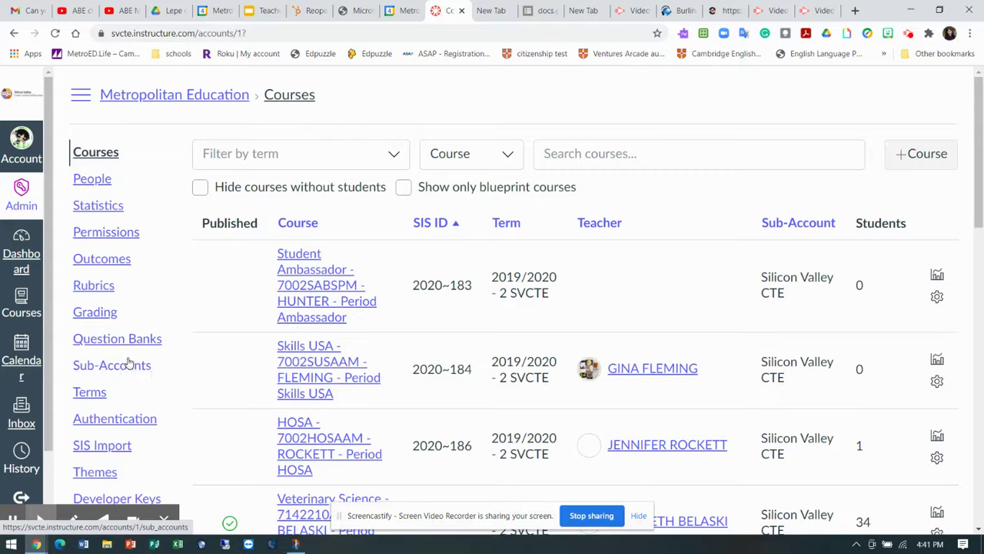
left_click(127, 368)
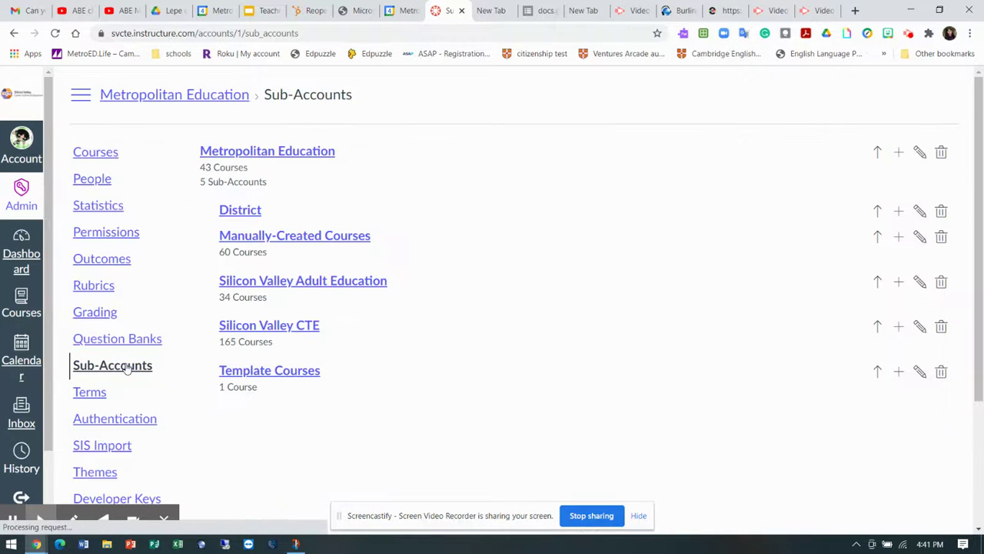
left_click(275, 281)
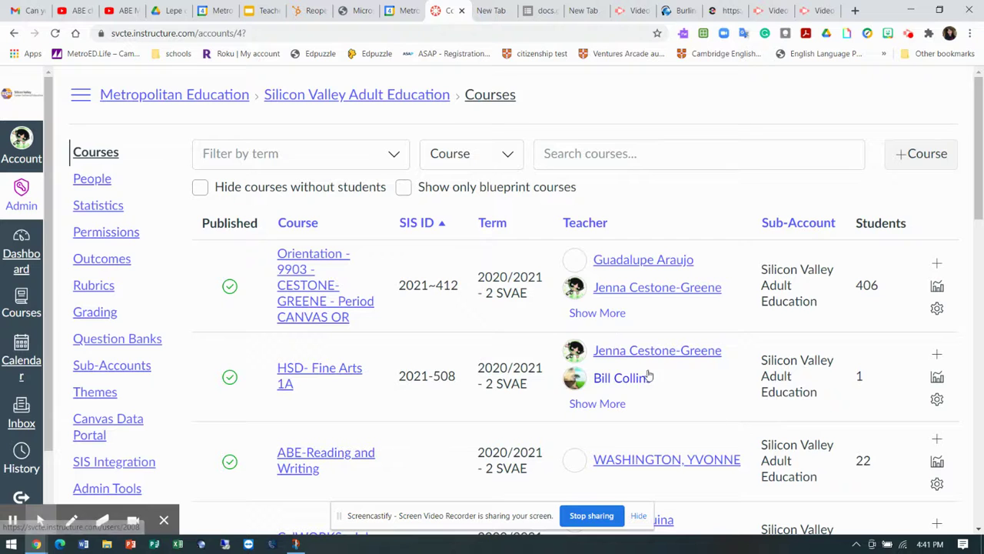
left_click_drag(980, 176, 979, 289)
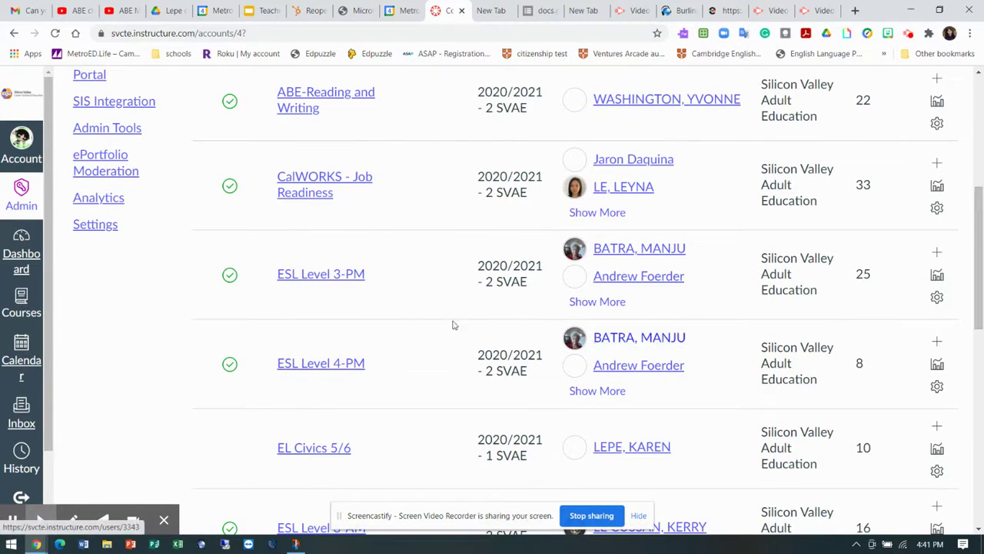
left_click(323, 277)
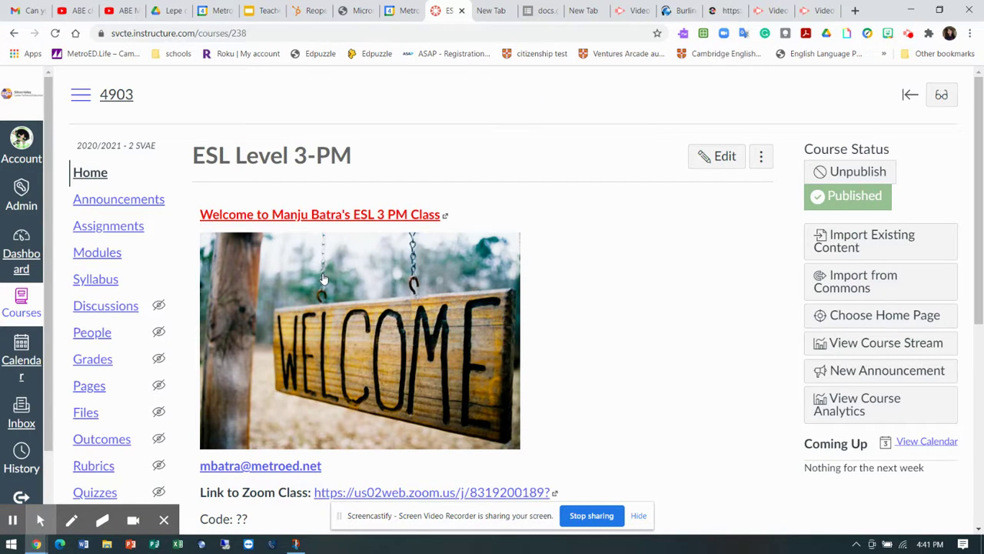
left_click(99, 254)
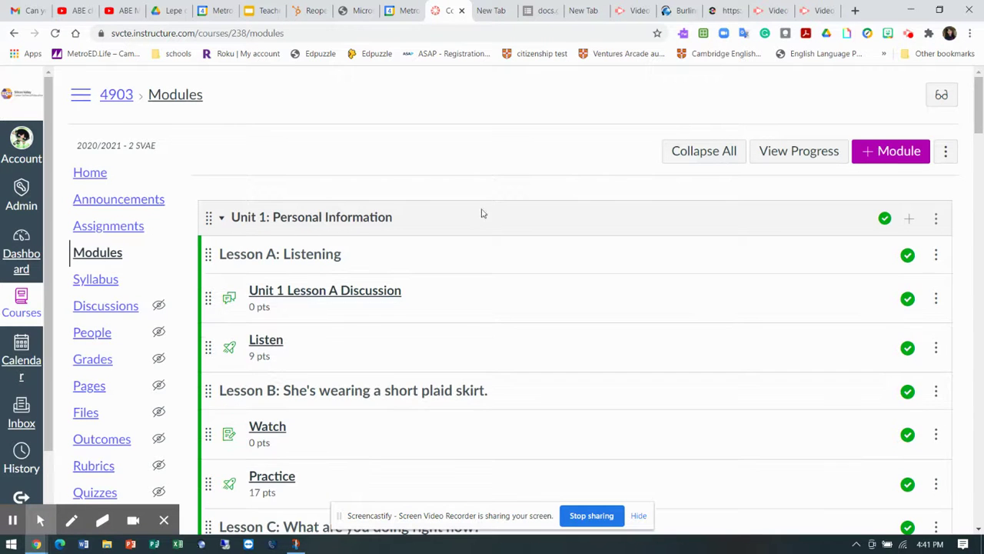
left_click_drag(978, 97, 981, 488)
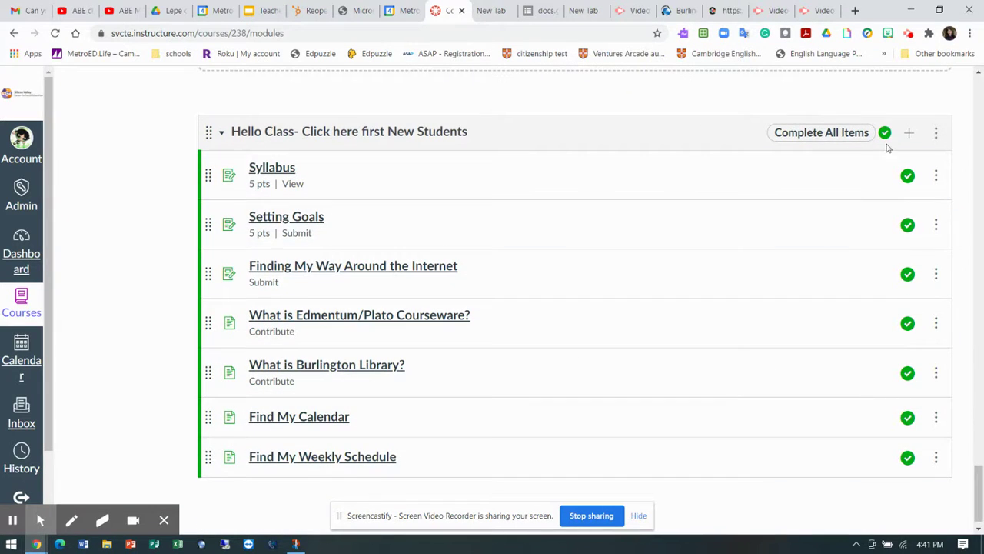
left_click(937, 133)
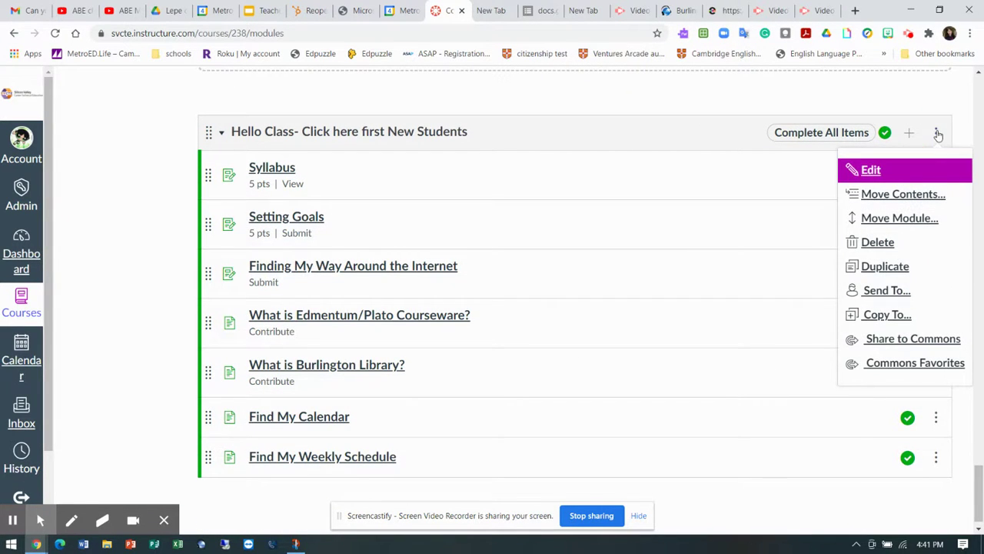
left_click(917, 197)
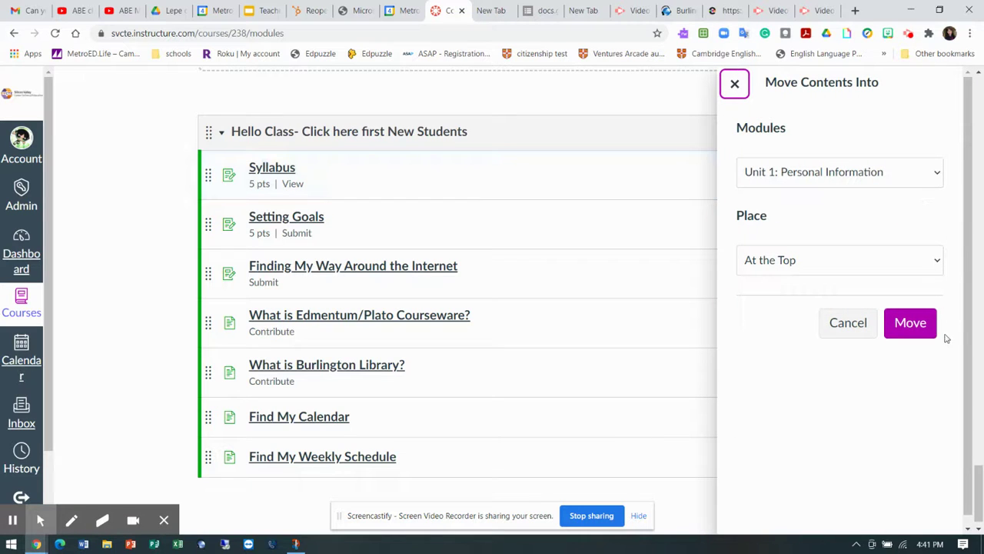
left_click(732, 83)
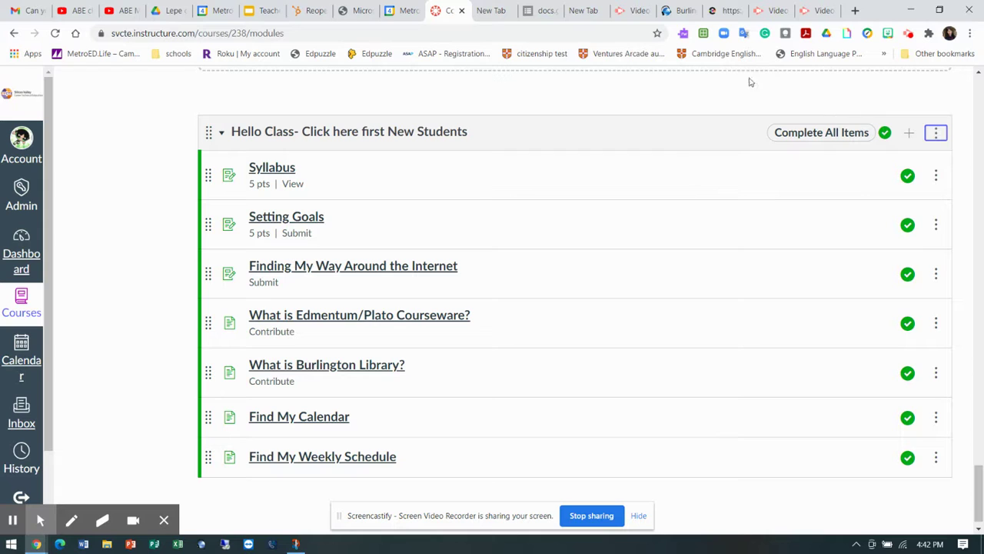
Step: Move the module "Hello Class- Click here first New Students" to the top of the ESL Level 3-PM module list
left_click(937, 135)
left_click(917, 215)
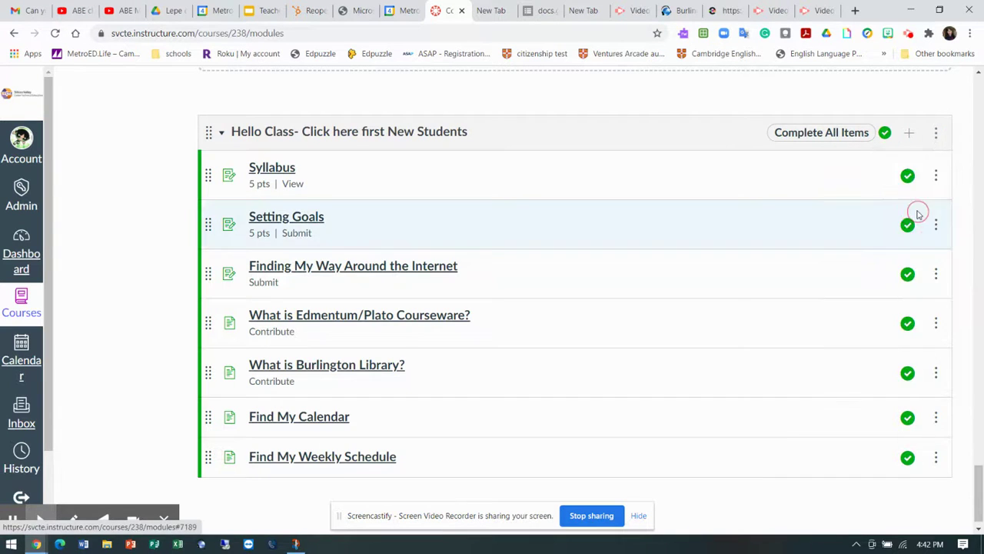
left_click(918, 256)
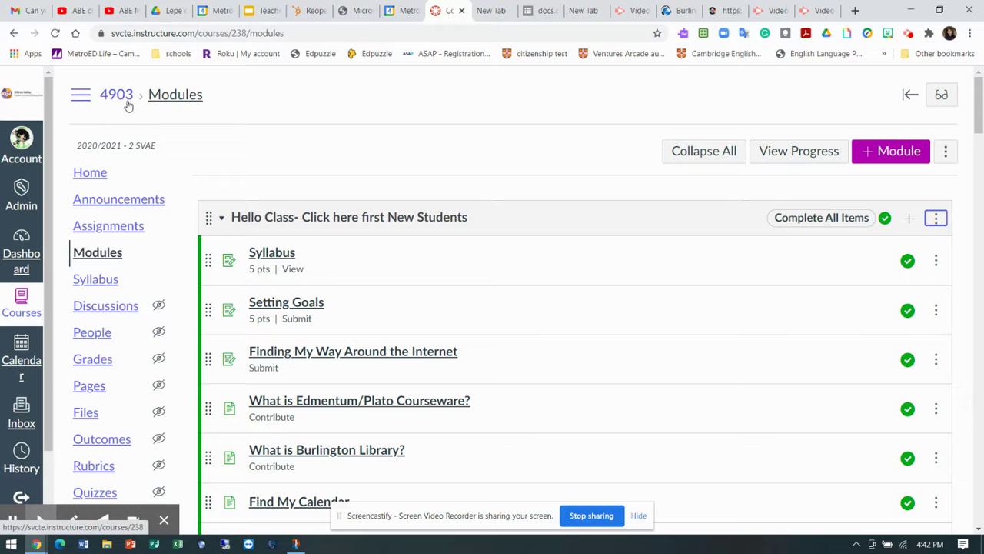
left_click(936, 219)
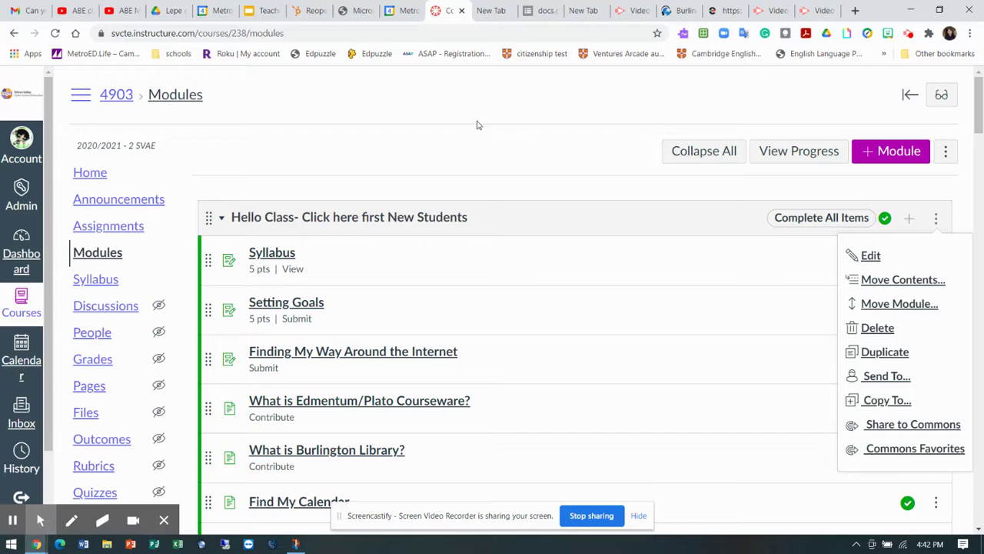
left_click(249, 89)
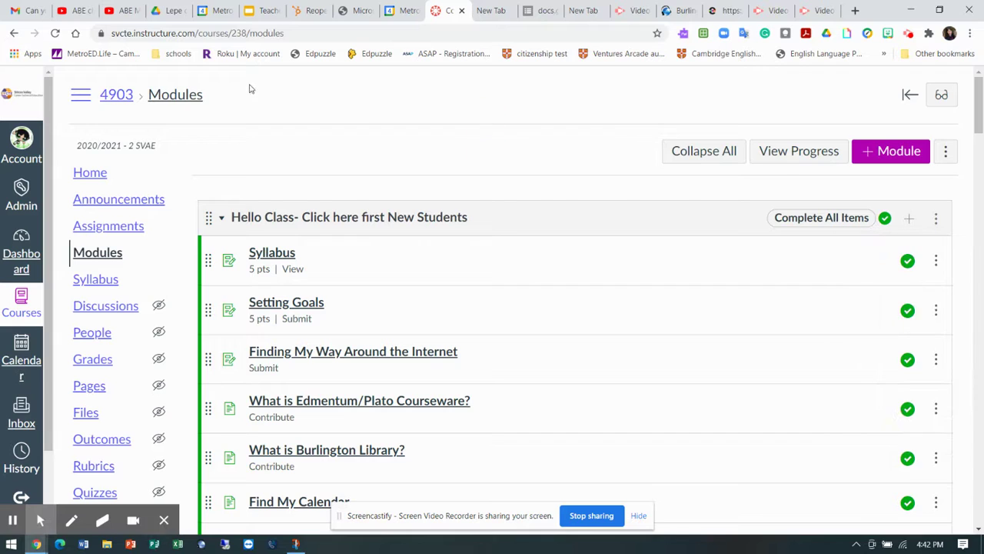
Step: Edit the Syllabus assignment's description, removing the link from "Syllabus-ABE" and deleting "ABE" from that line
left_click(269, 253)
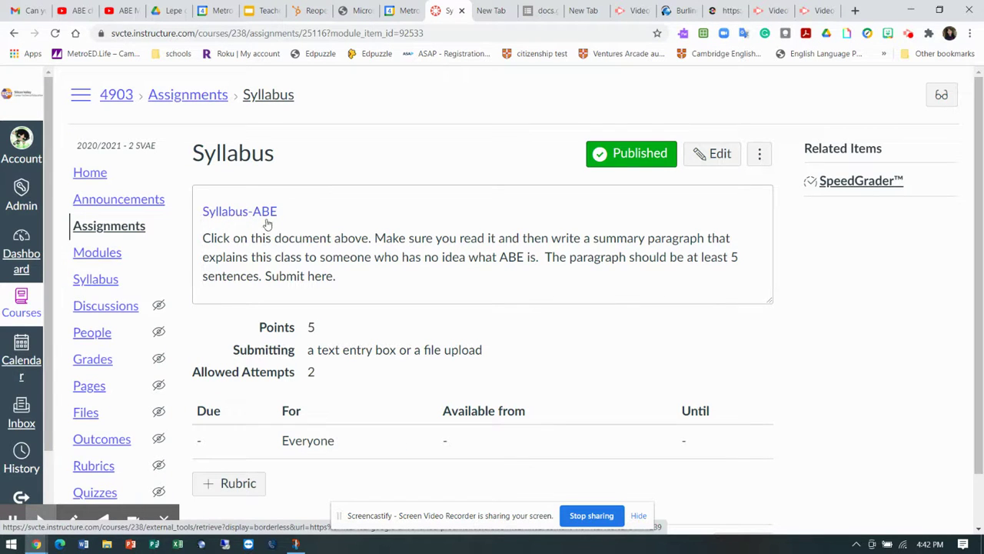
left_click(707, 157)
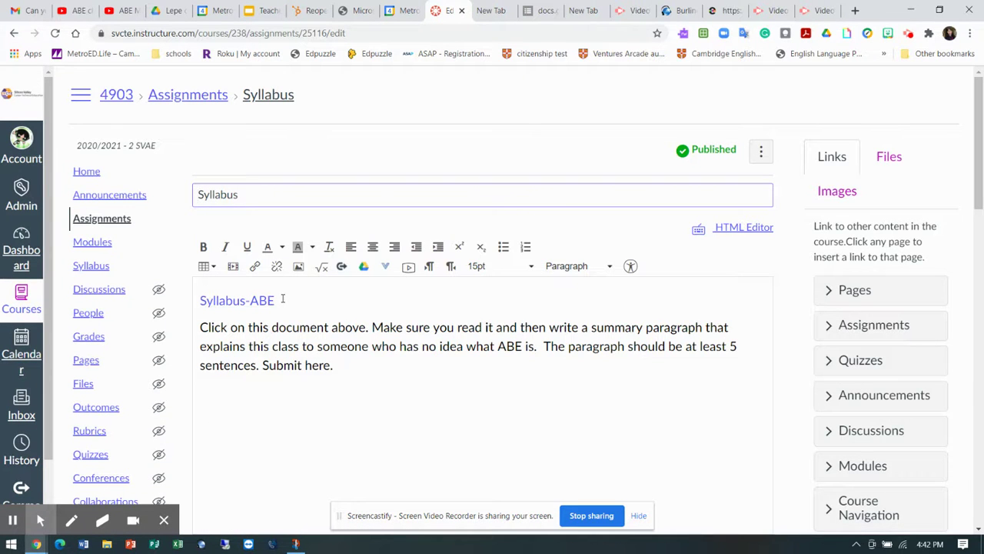
left_click_drag(282, 300, 200, 300)
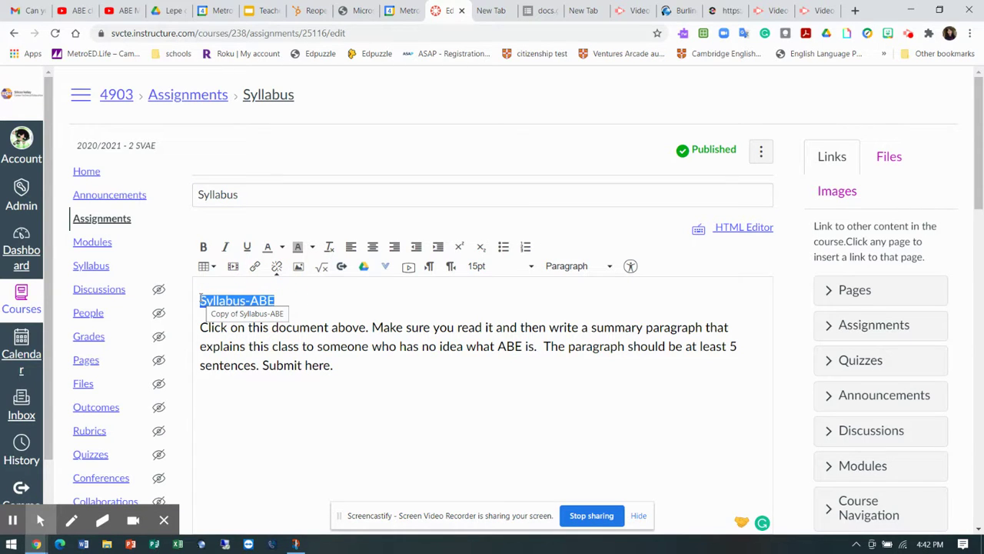
left_click(278, 268)
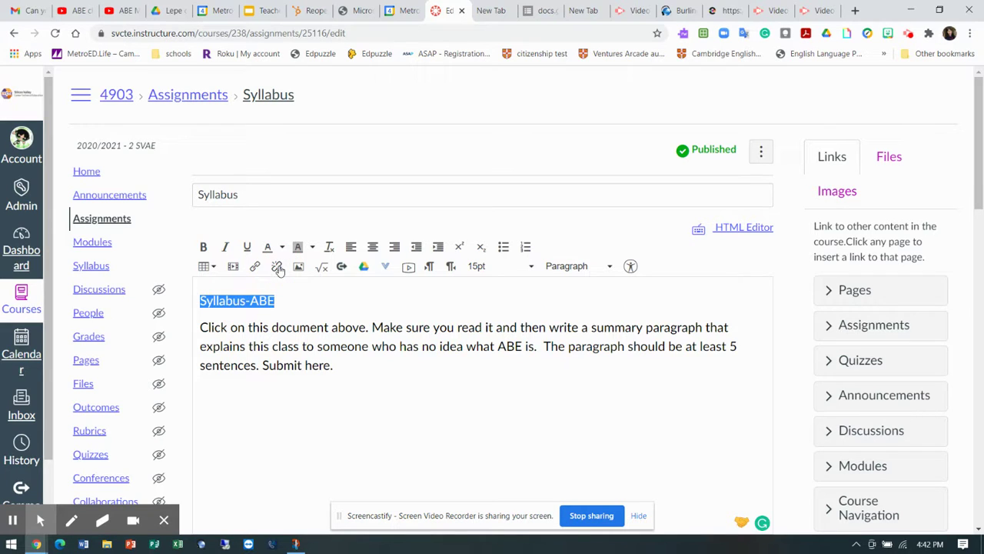
left_click(282, 304)
left_click_drag(250, 300, 280, 301)
key("BackSpace")
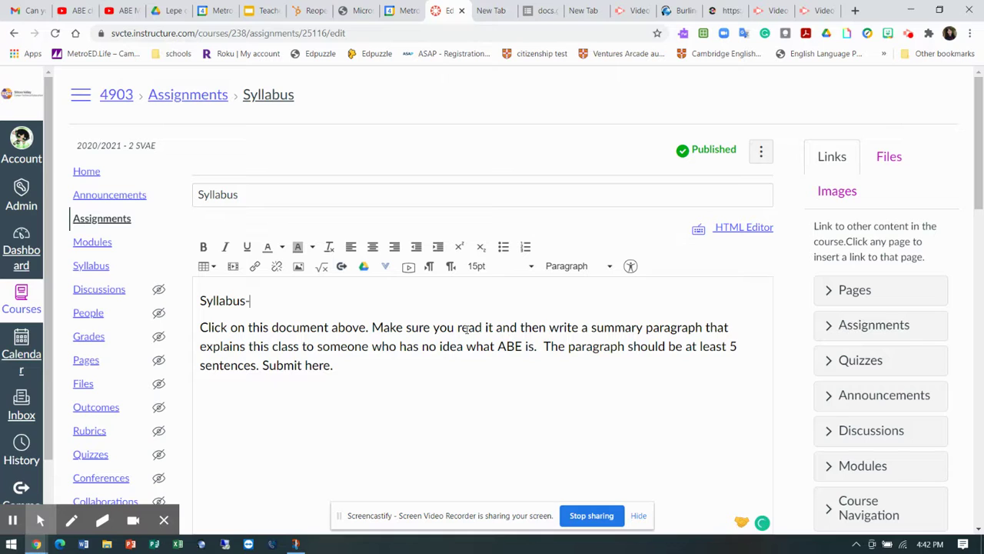
Step: Replace "ABE" with "ESL" in the Syllabus assignment's instructions and save the assignment
left_click_drag(499, 346, 523, 346)
type("ESL")
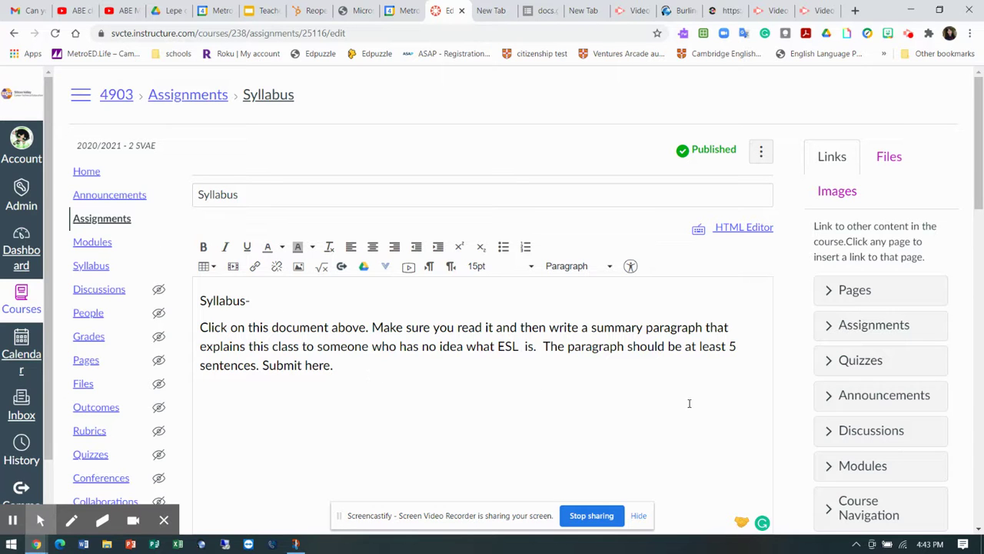
left_click_drag(978, 193, 981, 519)
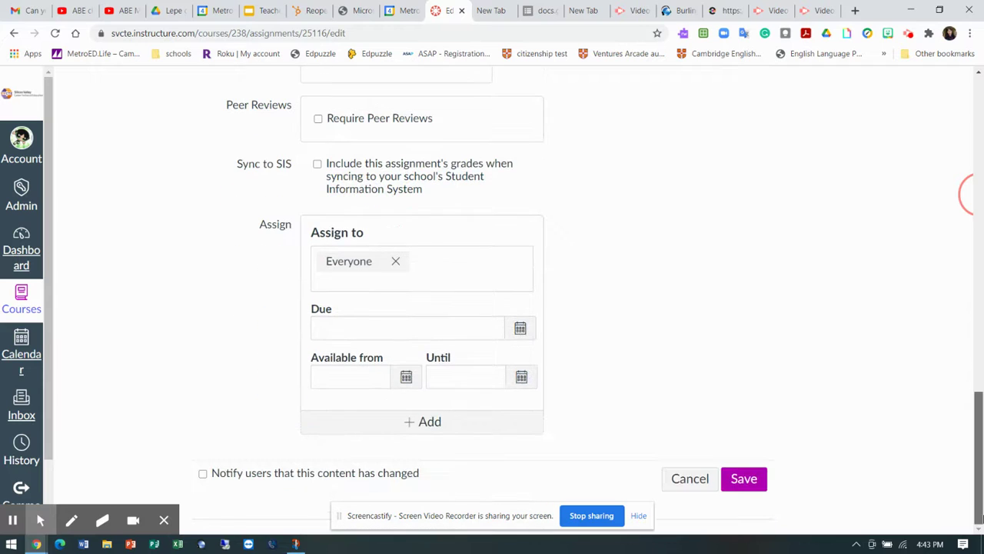
left_click(743, 478)
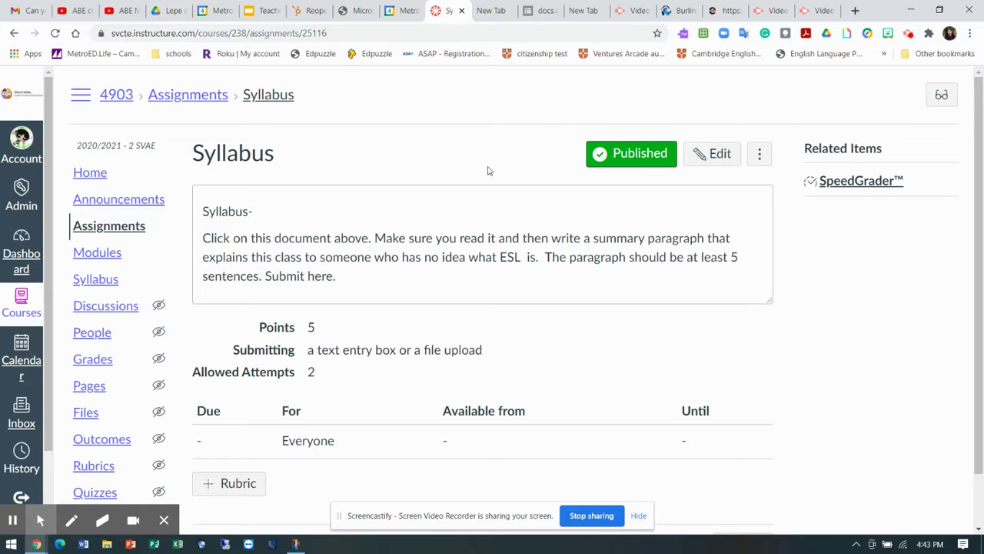
Step: Edit the Syllabus assignment and insert a link to the Google Drive file "Syllabus-ESL-4" after "Syllabus-", searching Drive for "syllabus"
left_click(707, 156)
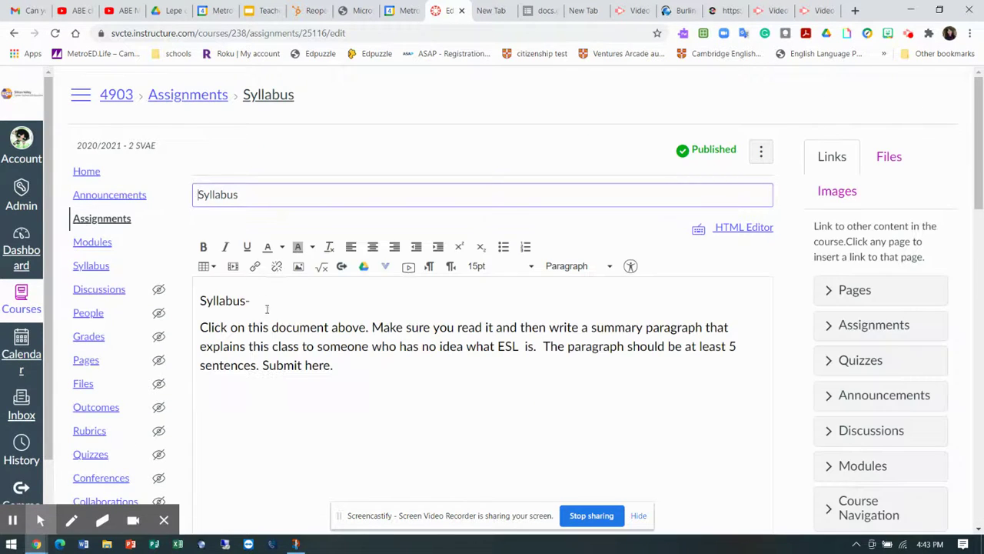
left_click(261, 302)
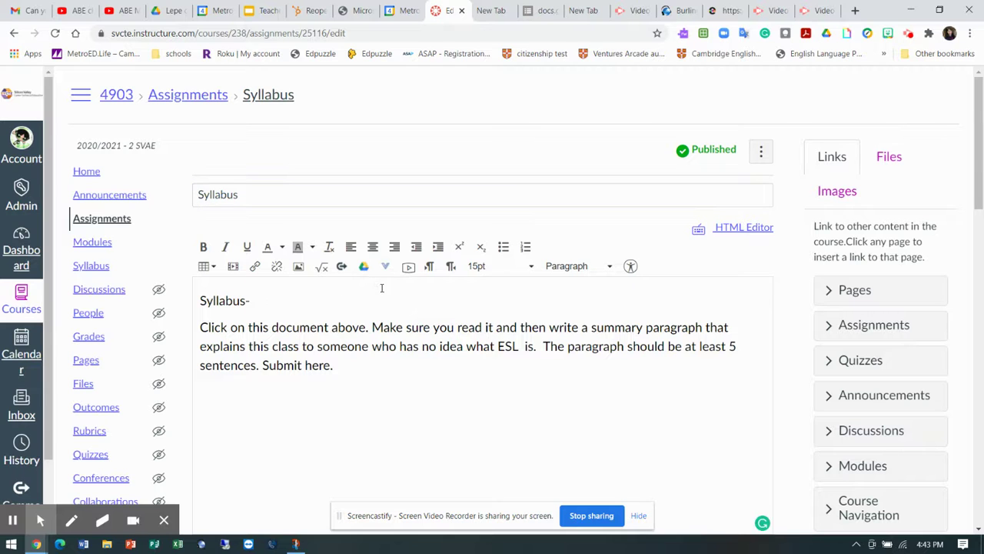
left_click(363, 266)
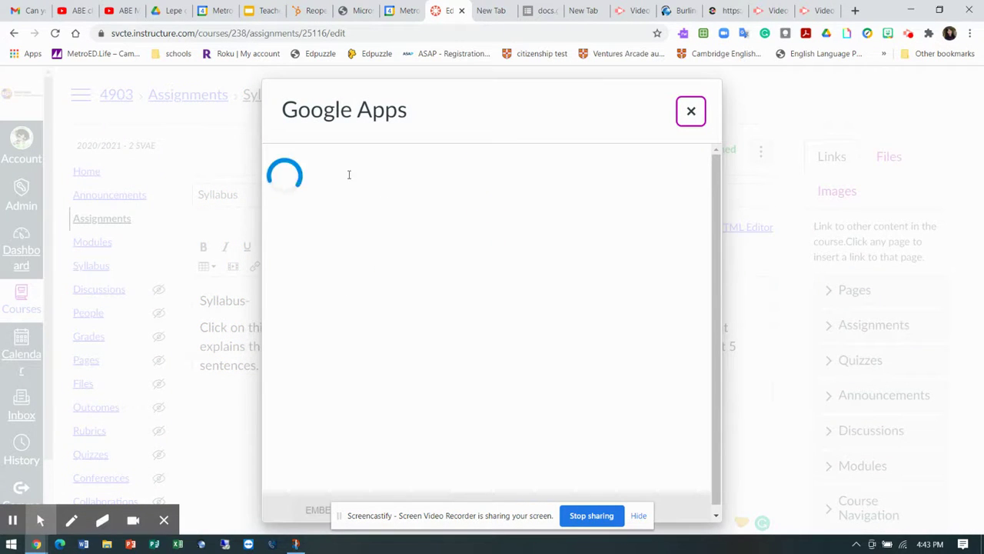
left_click(327, 162)
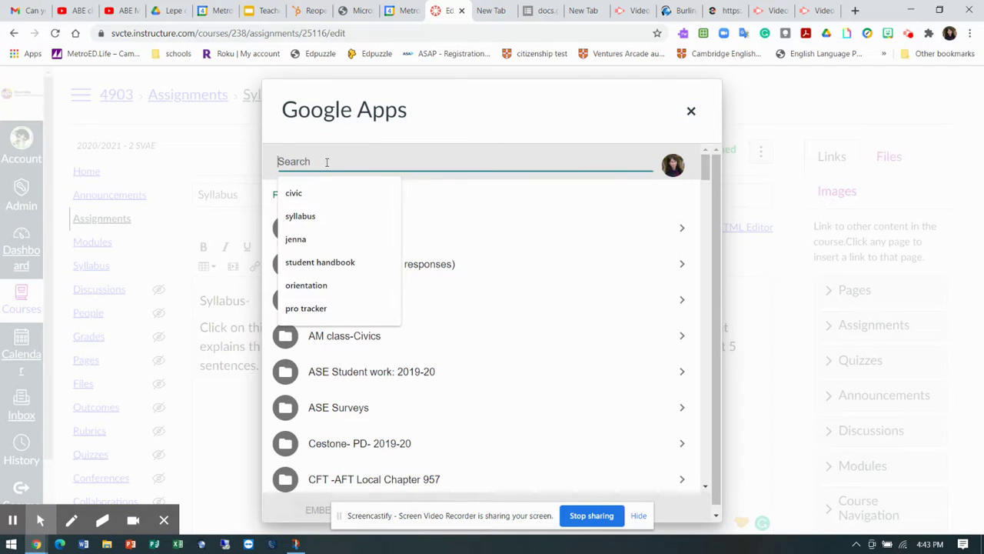
type("syllabua")
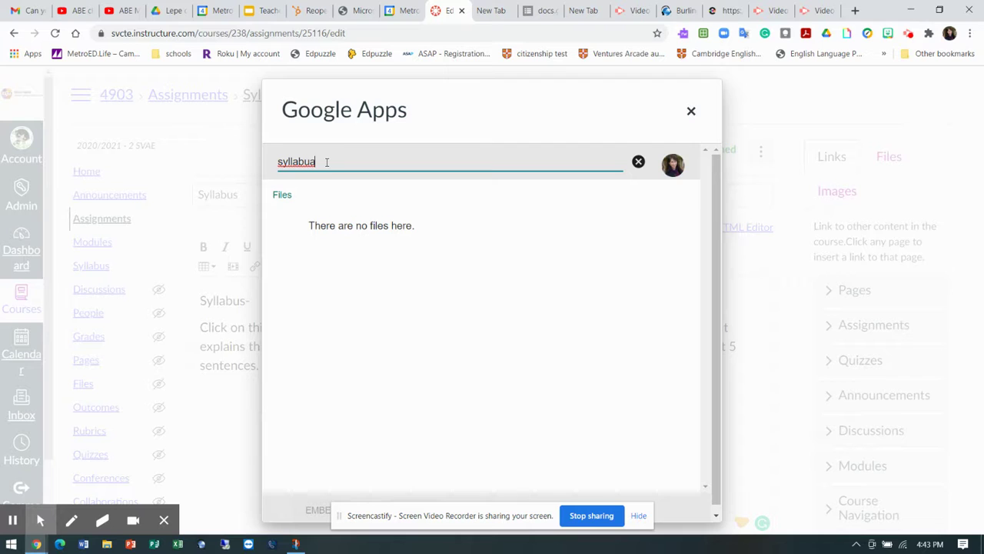
key("BackSpace")
type("s")
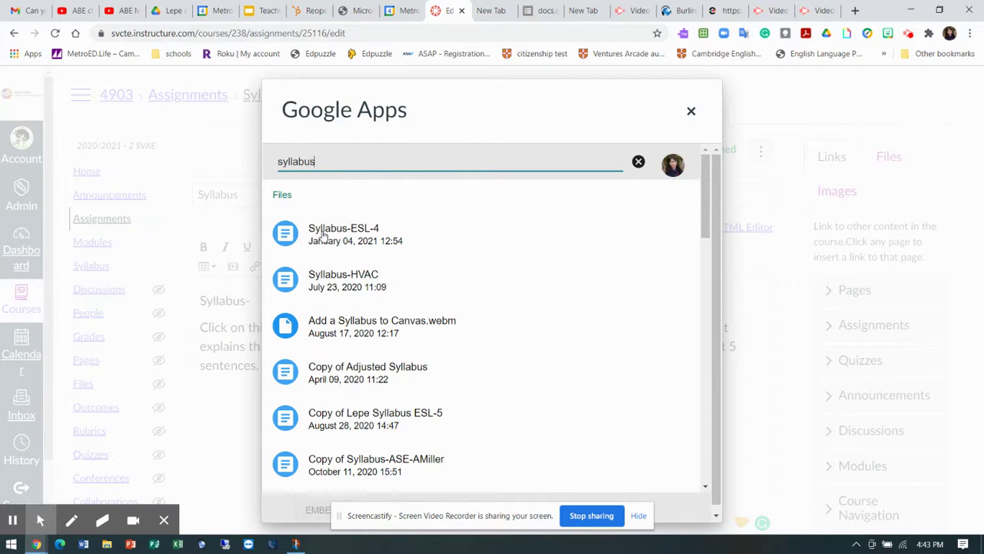
left_click(323, 238)
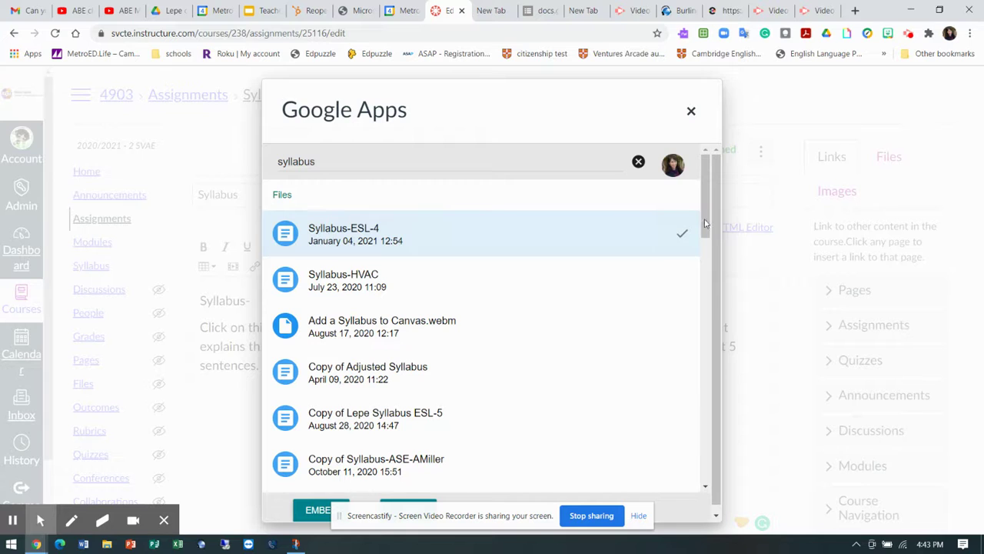
left_click_drag(699, 227, 718, 279)
left_click(406, 501)
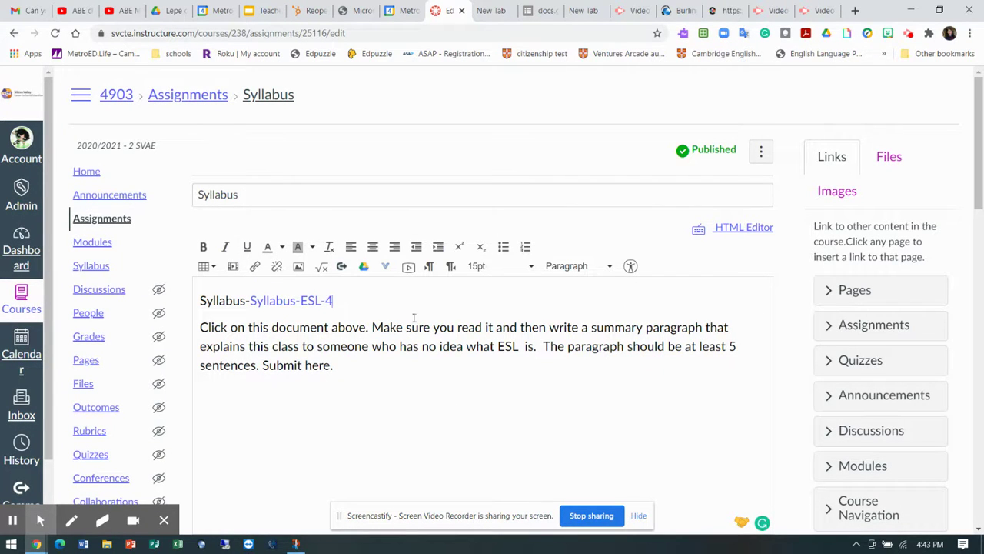
Step: Change the inserted link's text to "Syllabus-ESL-3" and save the Syllabus assignment
double_click(328, 301)
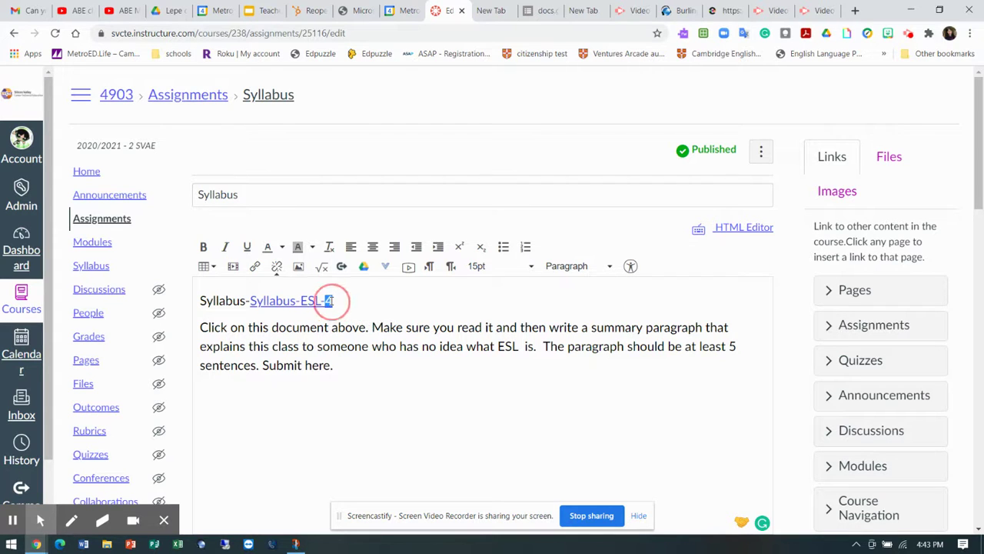
type("3")
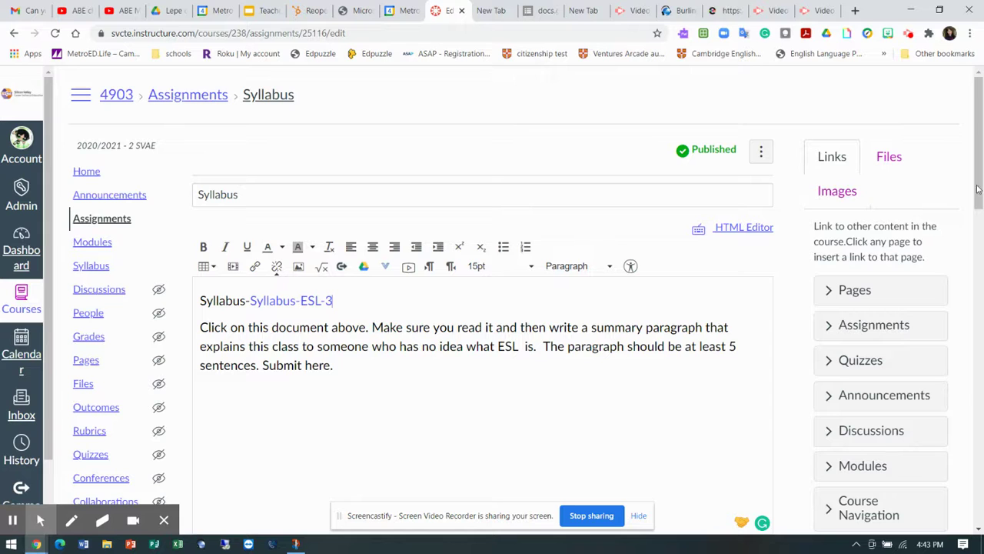
left_click_drag(976, 185, 983, 531)
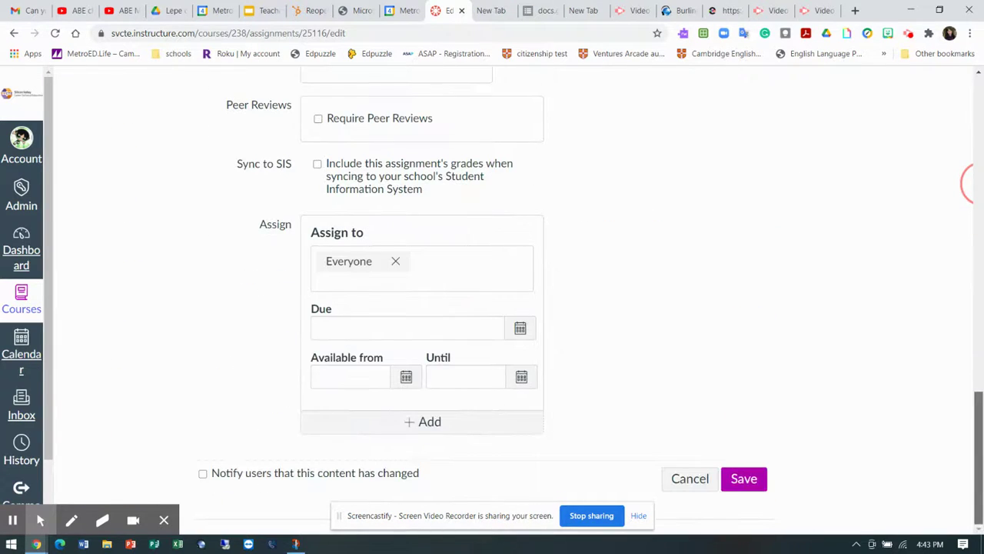
left_click(747, 479)
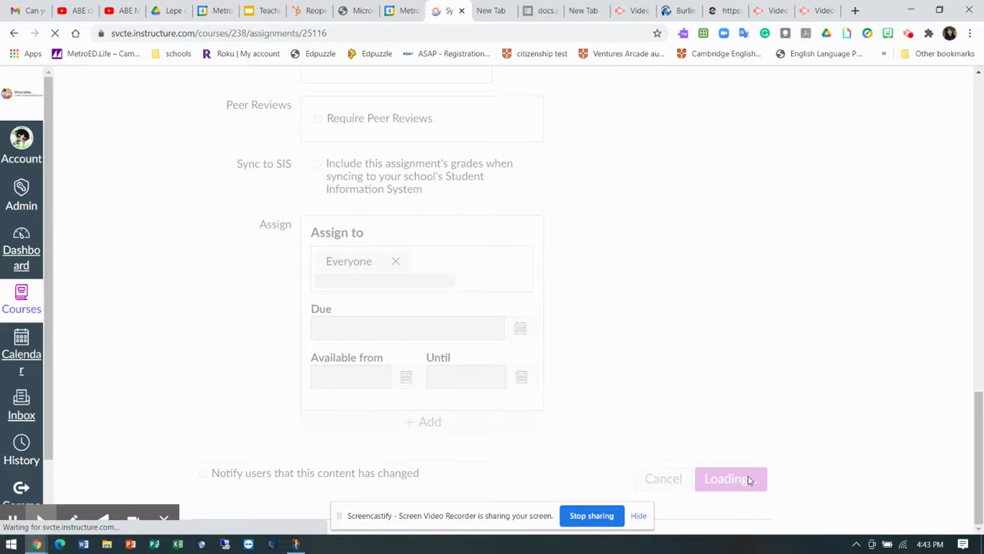